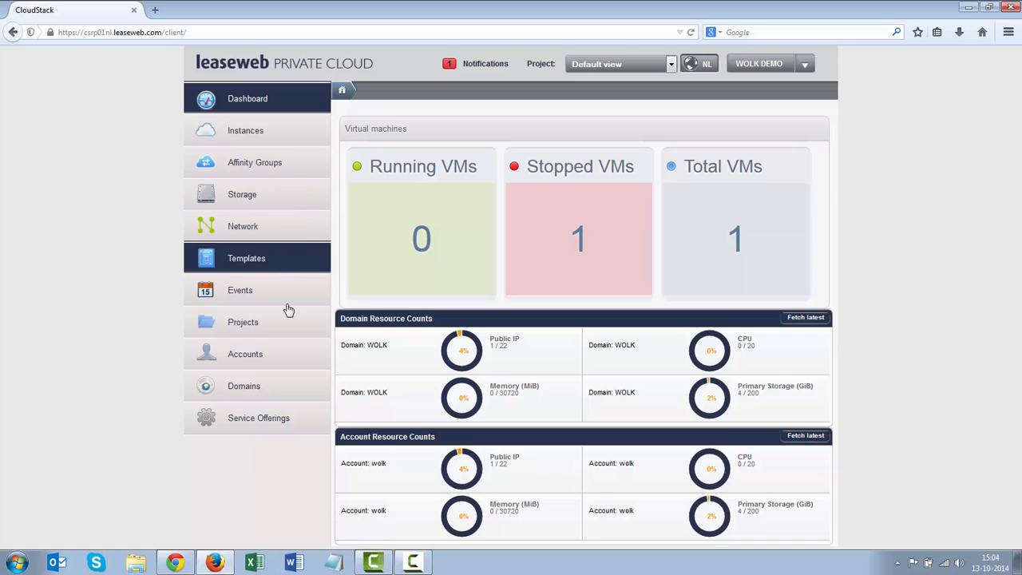
Step: Display the compute offerings under Service Offerings and start adding a new compute offering
{"action": "left_click", "coordinate": [289, 423]}
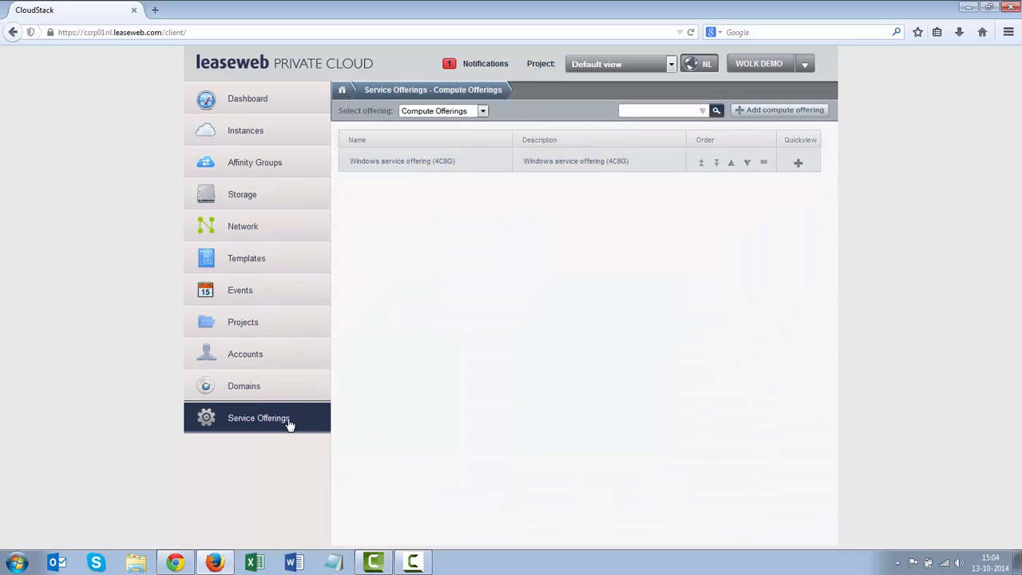
{"action": "left_click", "coordinate": [483, 112]}
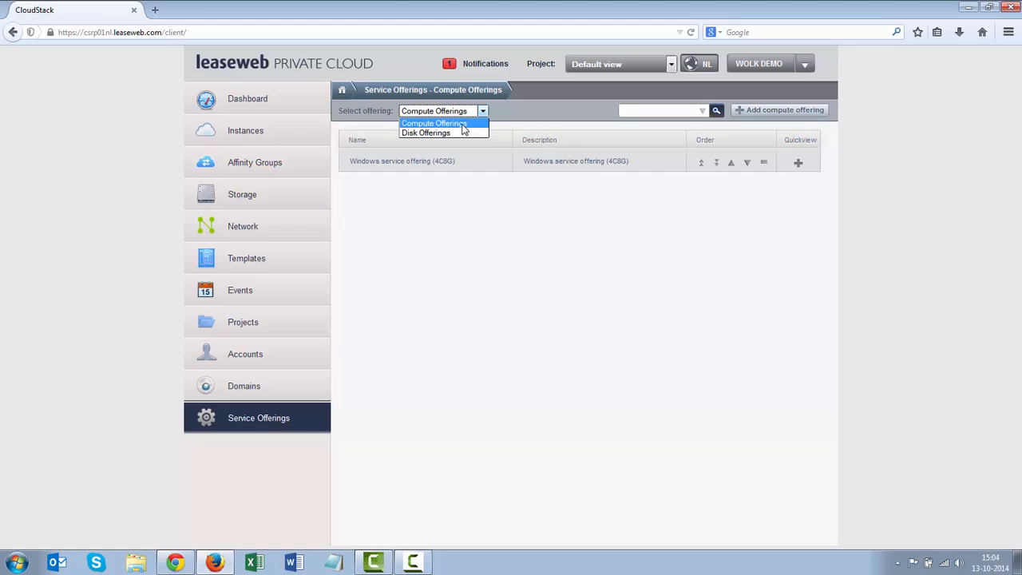
{"action": "left_click", "coordinate": [464, 124]}
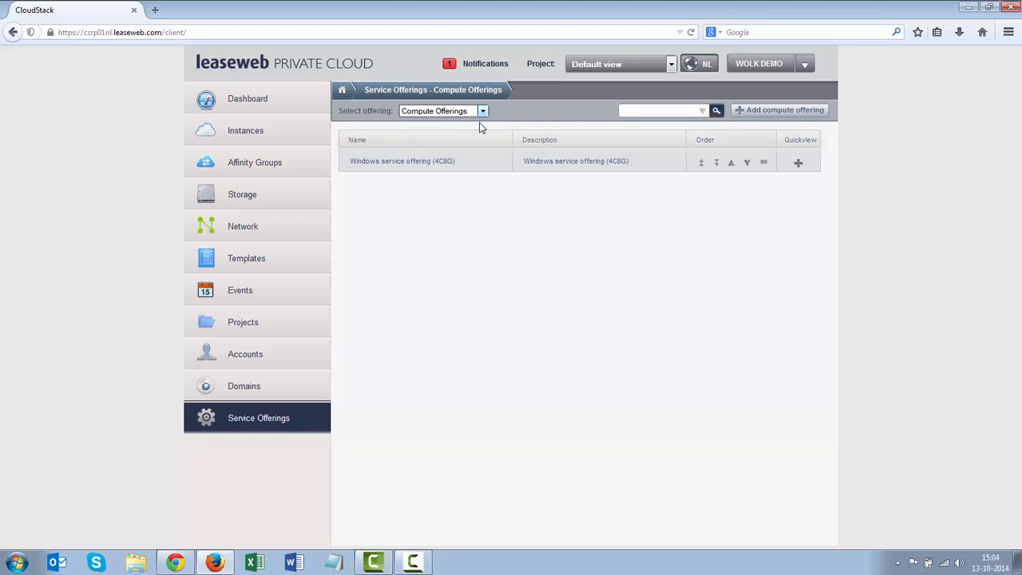
{"action": "left_click", "coordinate": [772, 111]}
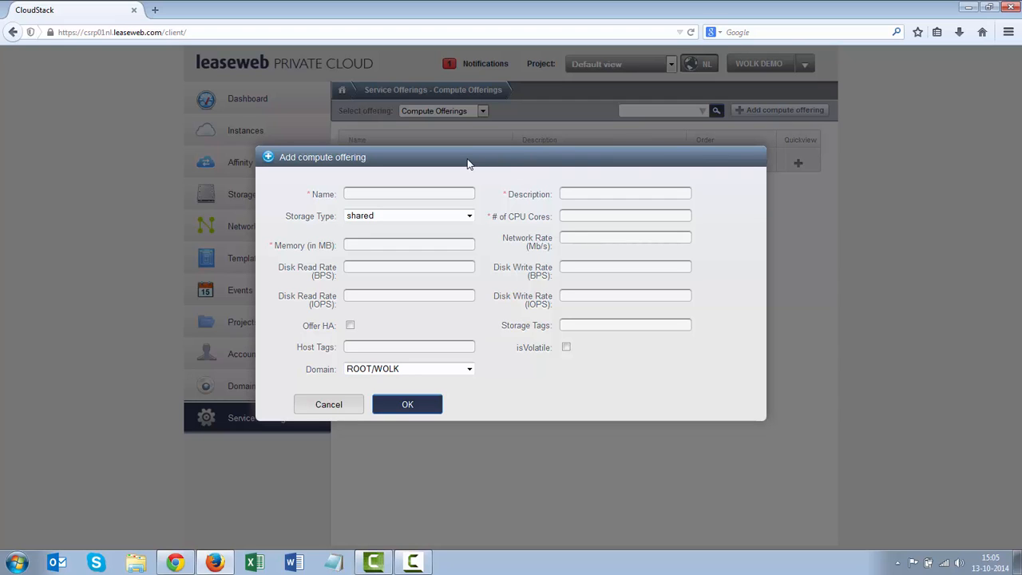
Step: Enter a person's first name as both the offering's name and description, and keep the storage type as shared
{"action": "left_click", "coordinate": [428, 192]}
{"action": "type", "text": "rogier"}
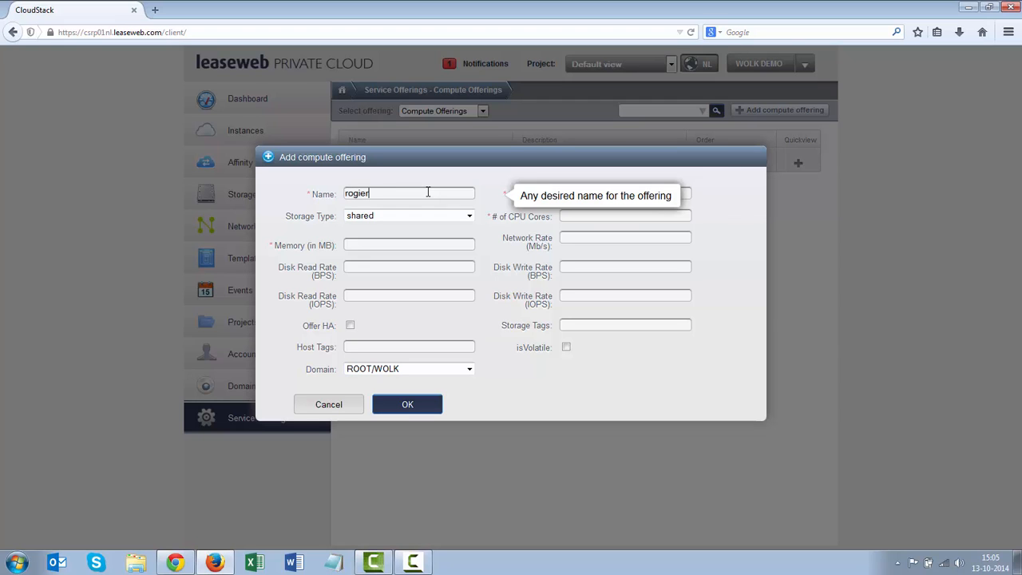
{"action": "key", "text": "Tab"}
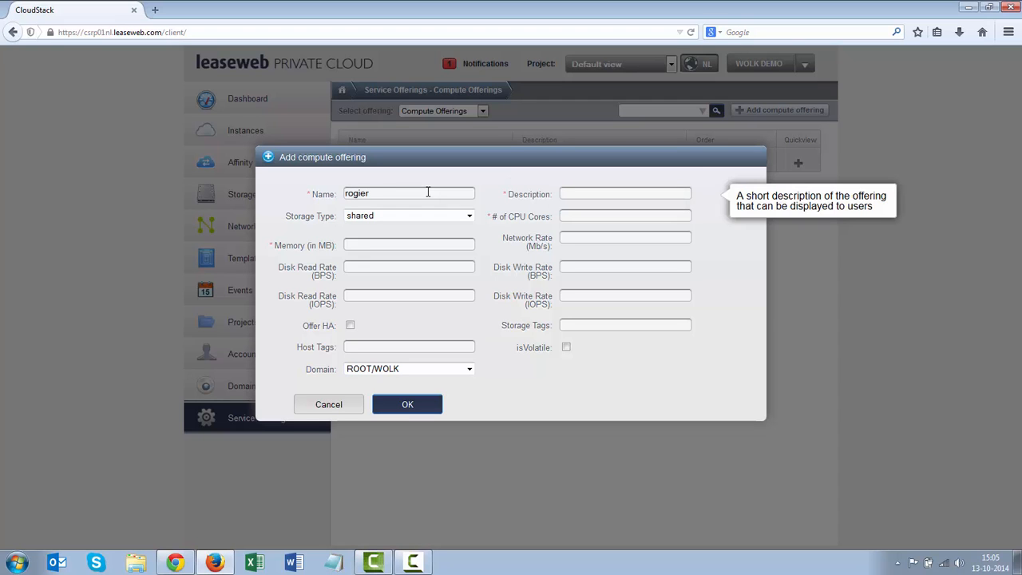
{"action": "type", "text": "rogier"}
{"action": "key", "text": "Tab"}
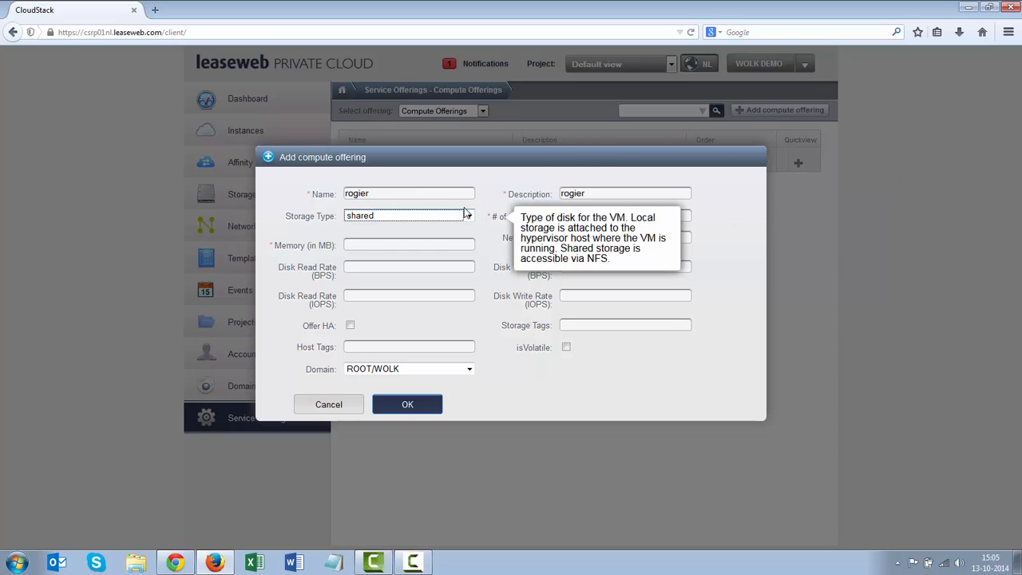
{"action": "left_click", "coordinate": [300, 210]}
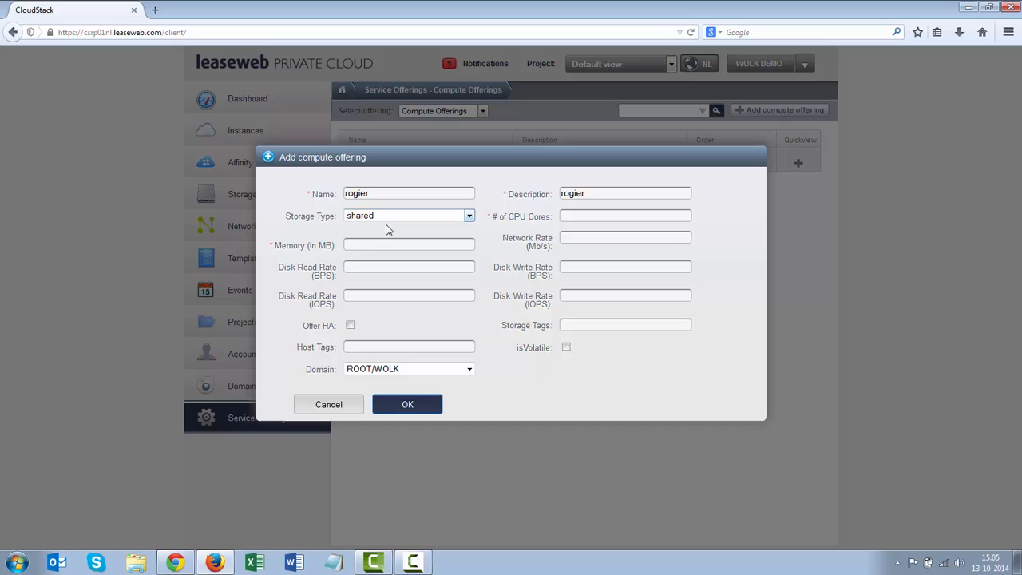
{"action": "left_click", "coordinate": [471, 215]}
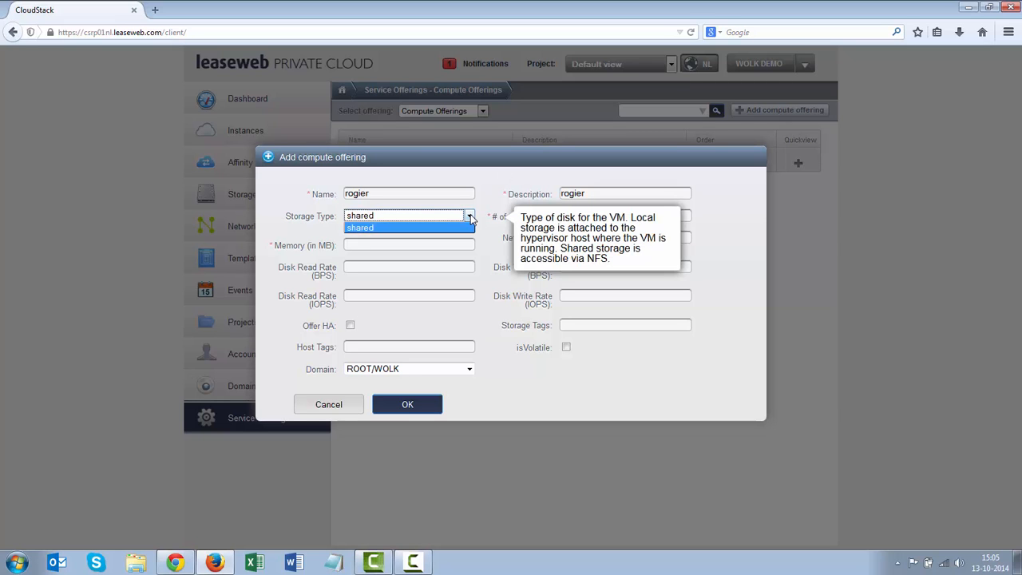
{"action": "left_click", "coordinate": [482, 207]}
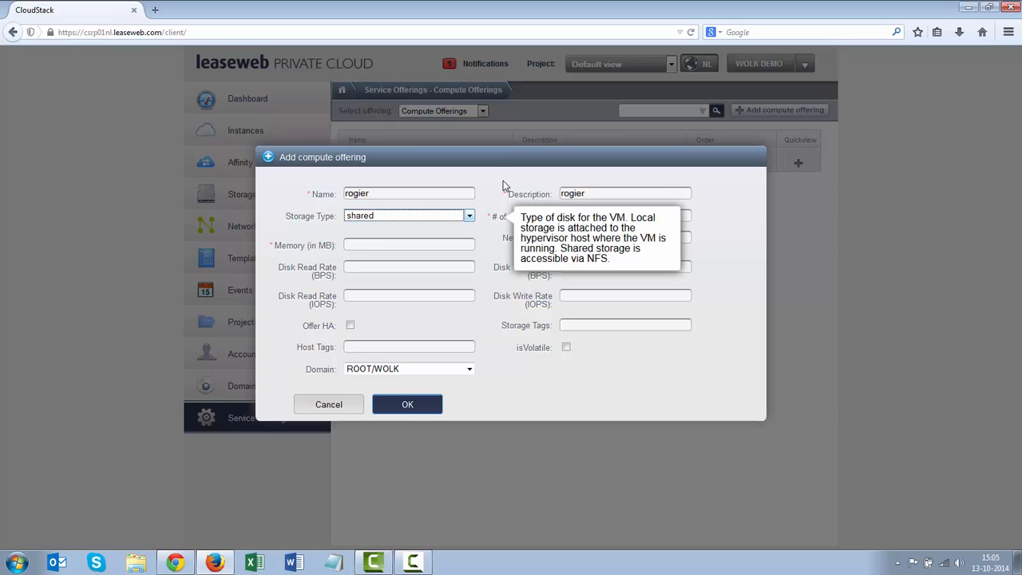
{"action": "left_click", "coordinate": [503, 174]}
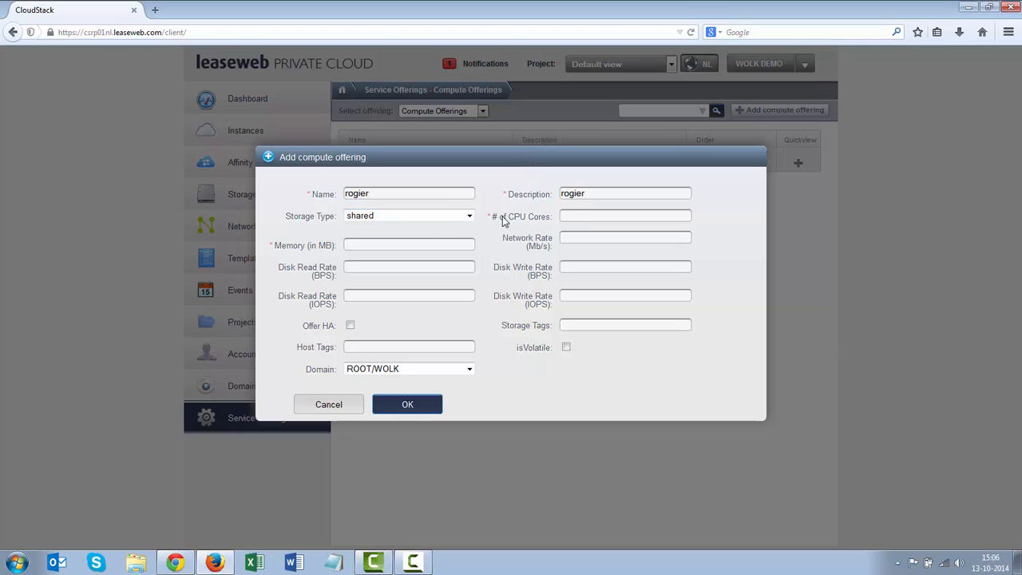
Step: Set the compute offering to 2 CPU cores and 2048 MB of memory
{"action": "left_click", "coordinate": [572, 215]}
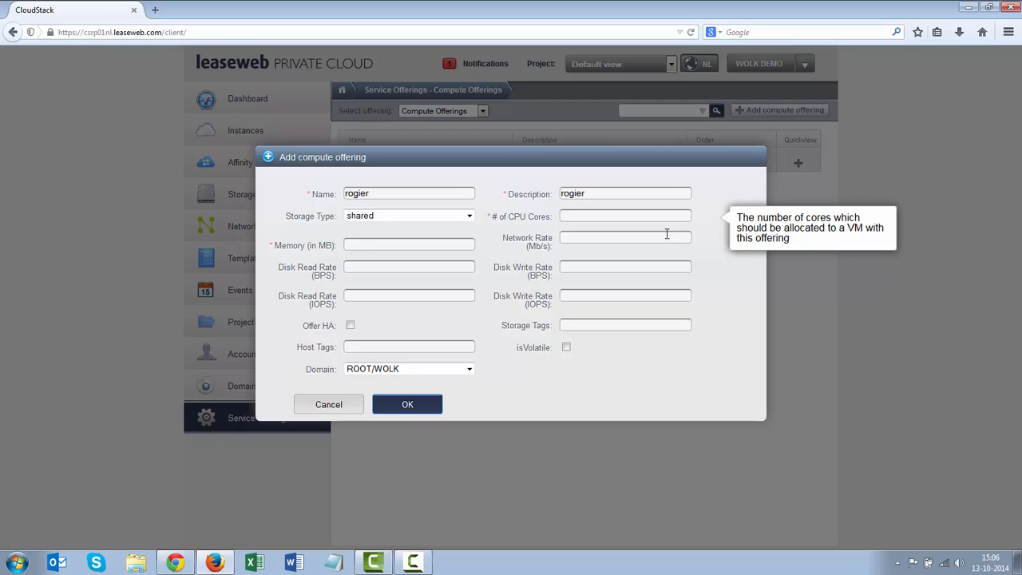
{"action": "type", "text": "2"}
{"action": "left_click", "coordinate": [388, 244]}
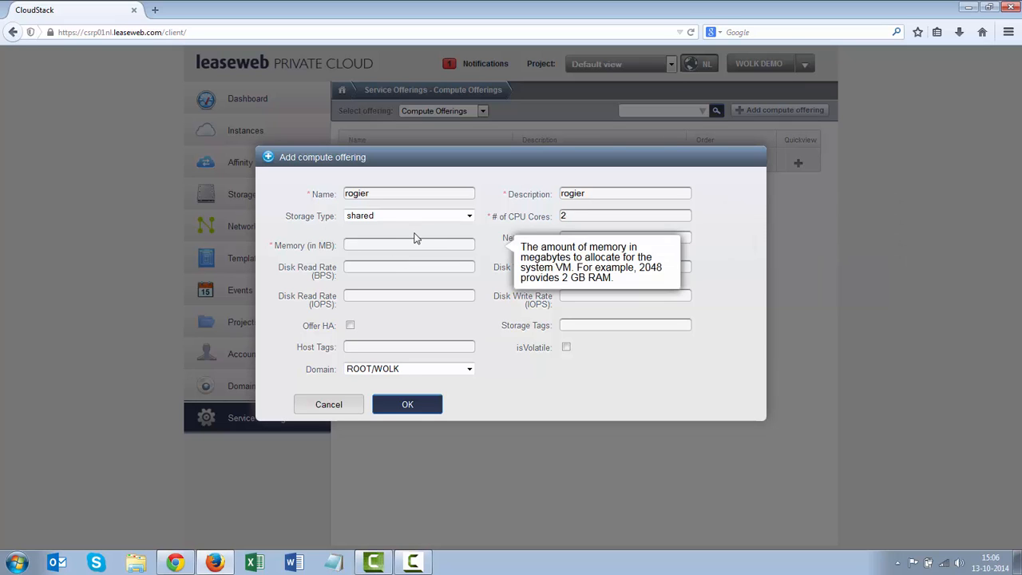
{"action": "left_click", "coordinate": [404, 240]}
{"action": "left_click", "coordinate": [416, 227]}
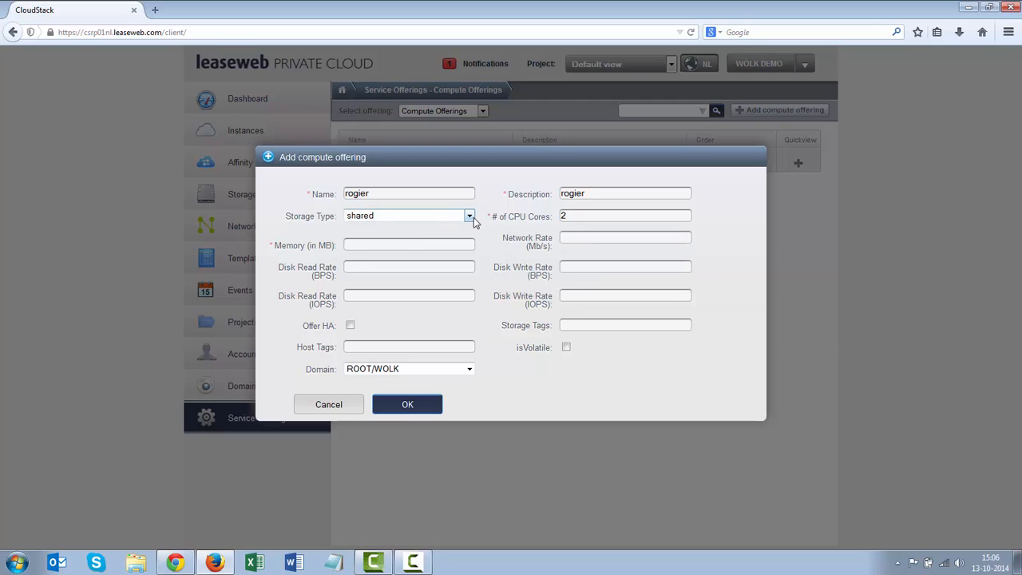
{"action": "left_click", "coordinate": [423, 245]}
{"action": "type", "text": "2048"}
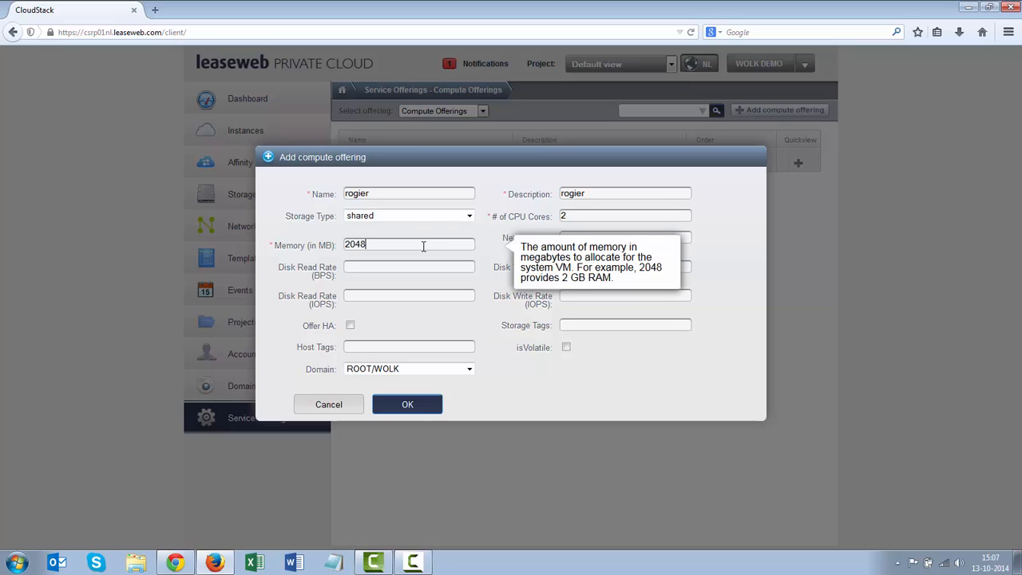
{"action": "left_click", "coordinate": [470, 226]}
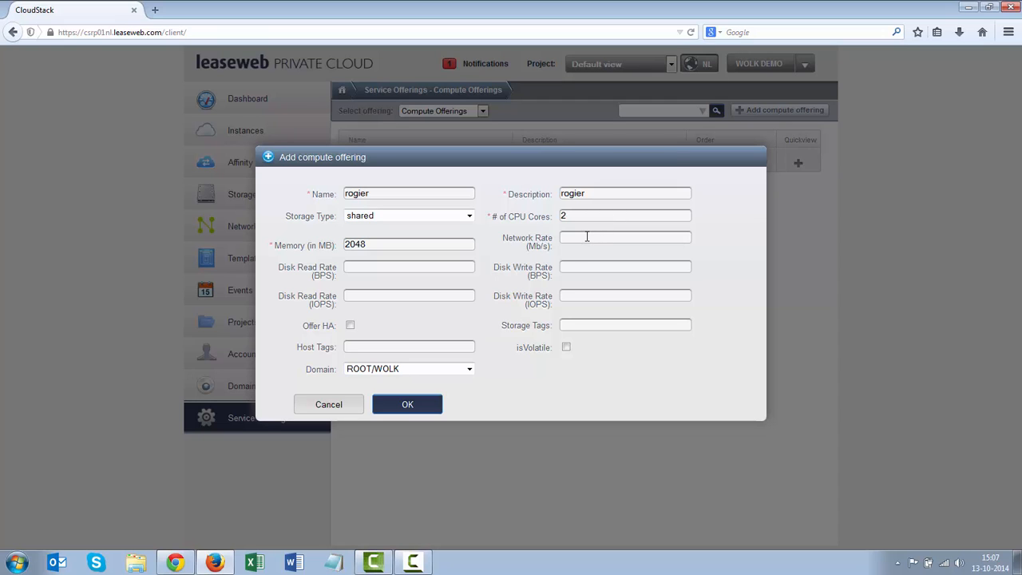
Step: Leave the network rate and the disk read and write rates blank, and enable Offer HA
{"action": "left_click", "coordinate": [603, 240]}
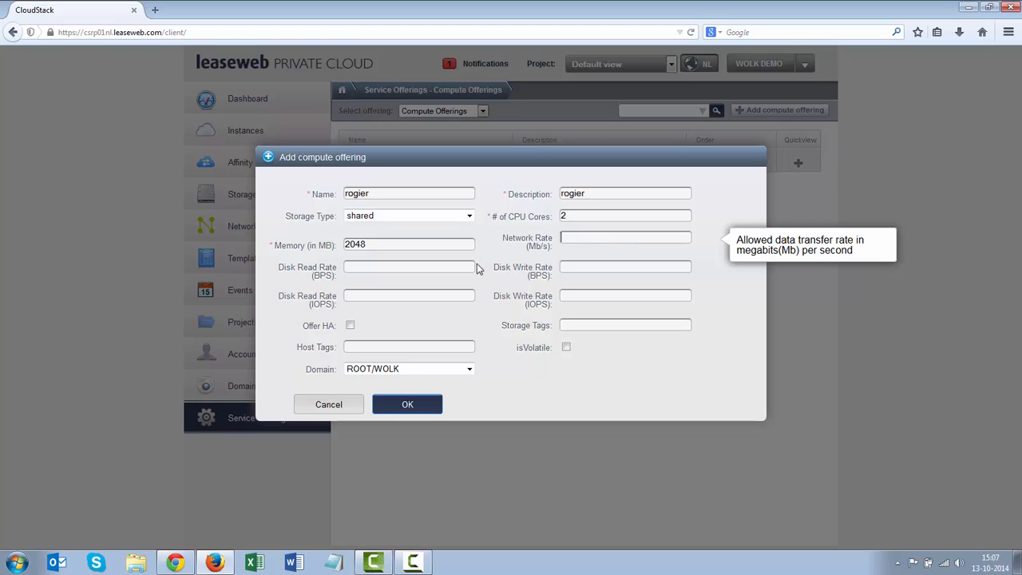
{"action": "left_click", "coordinate": [393, 266]}
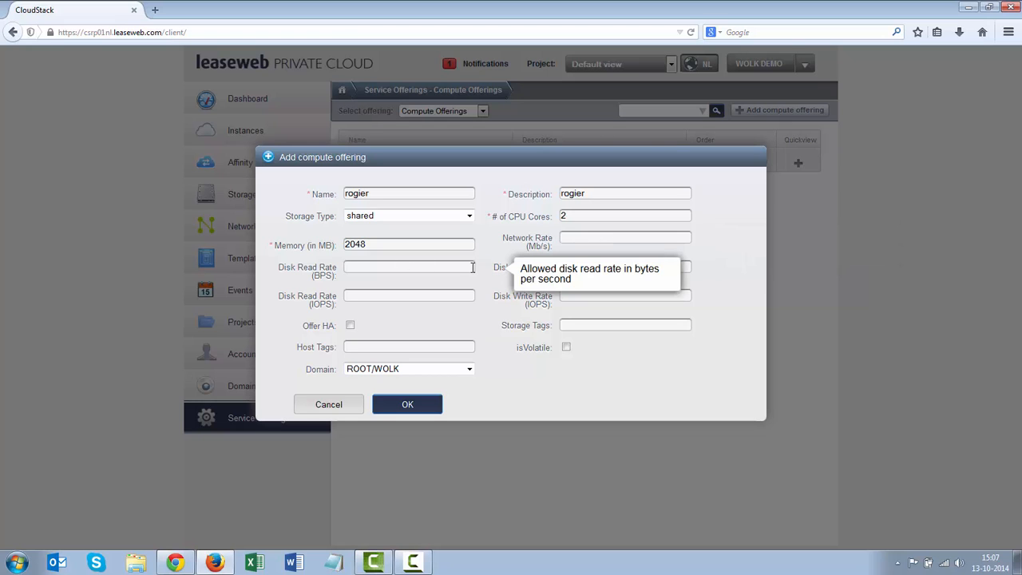
{"action": "key", "text": "Tab"}
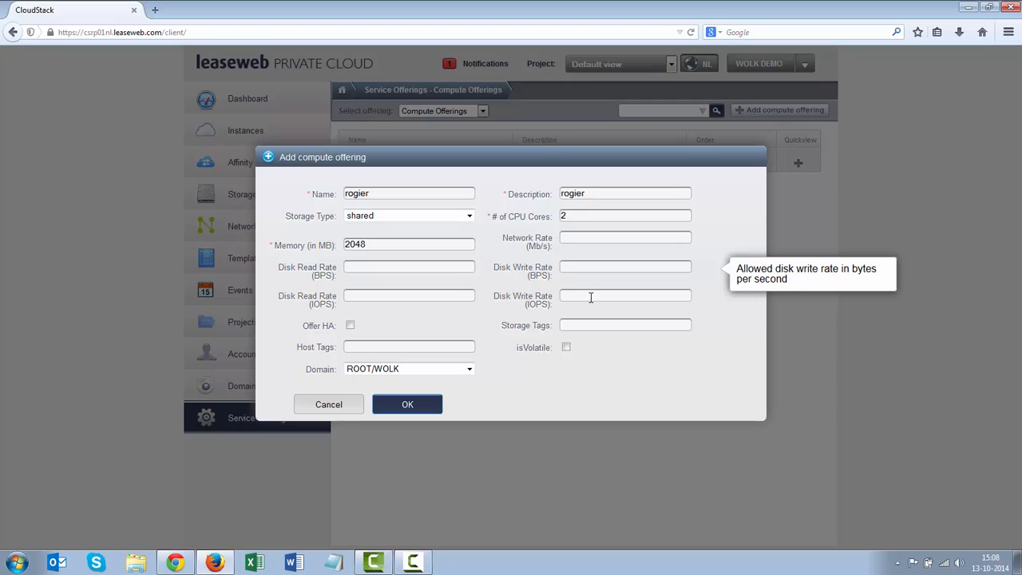
{"action": "left_click", "coordinate": [351, 326]}
{"action": "left_click", "coordinate": [351, 327]}
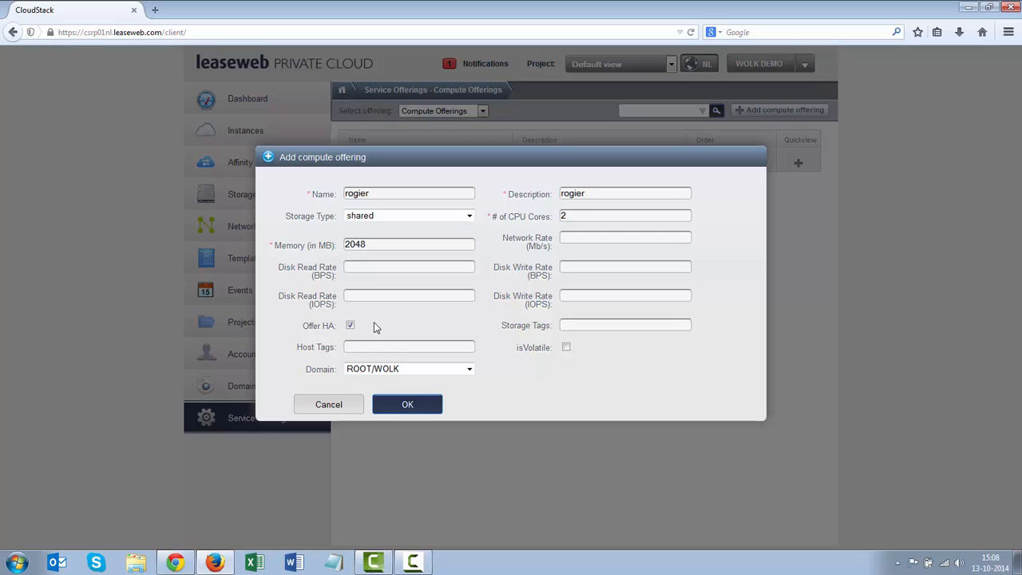
Step: Leave the storage tags and host tags blank, and enable isVolatile for the offering
{"action": "left_click", "coordinate": [574, 326]}
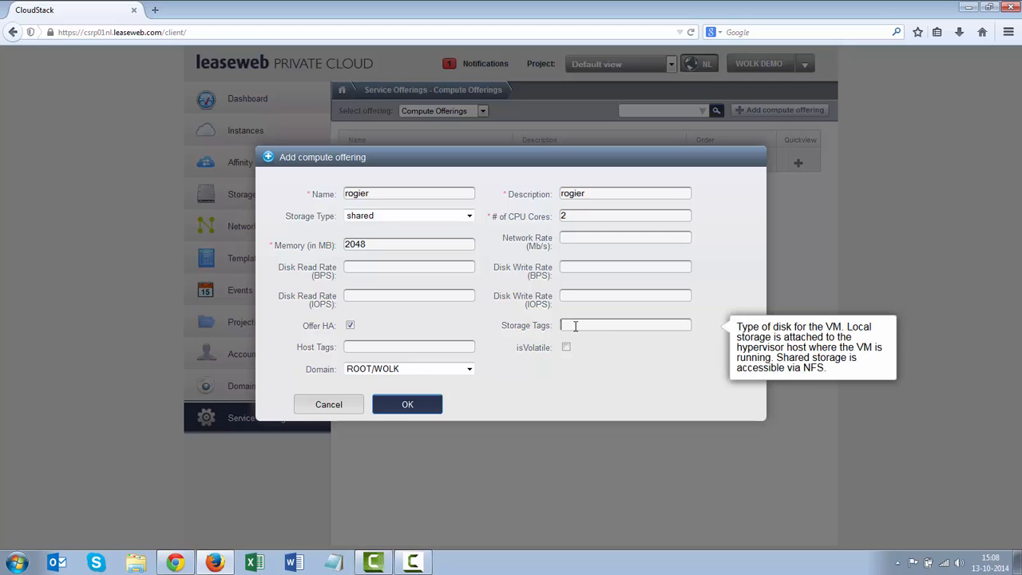
{"action": "left_click", "coordinate": [624, 351]}
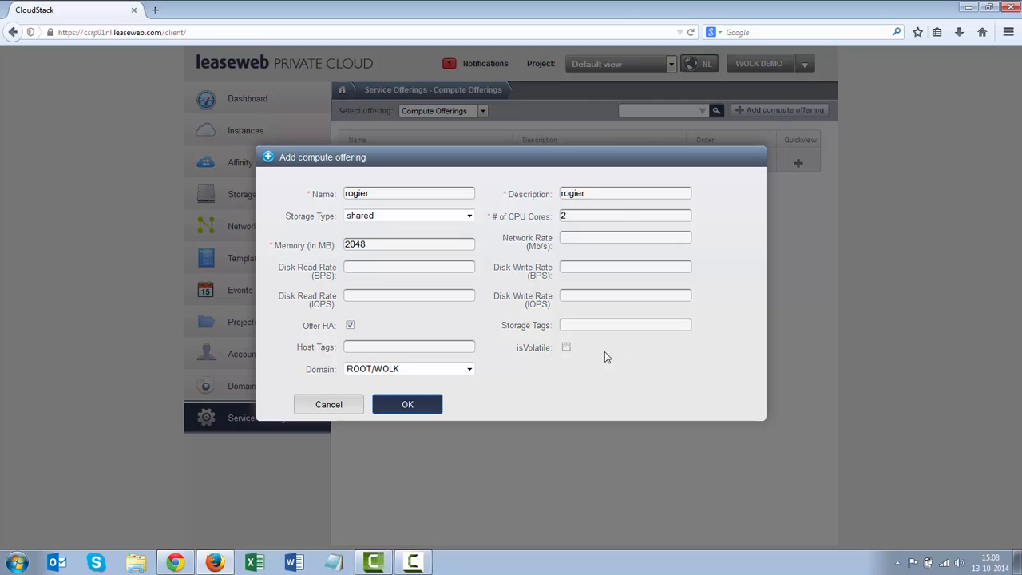
{"action": "left_click", "coordinate": [464, 343]}
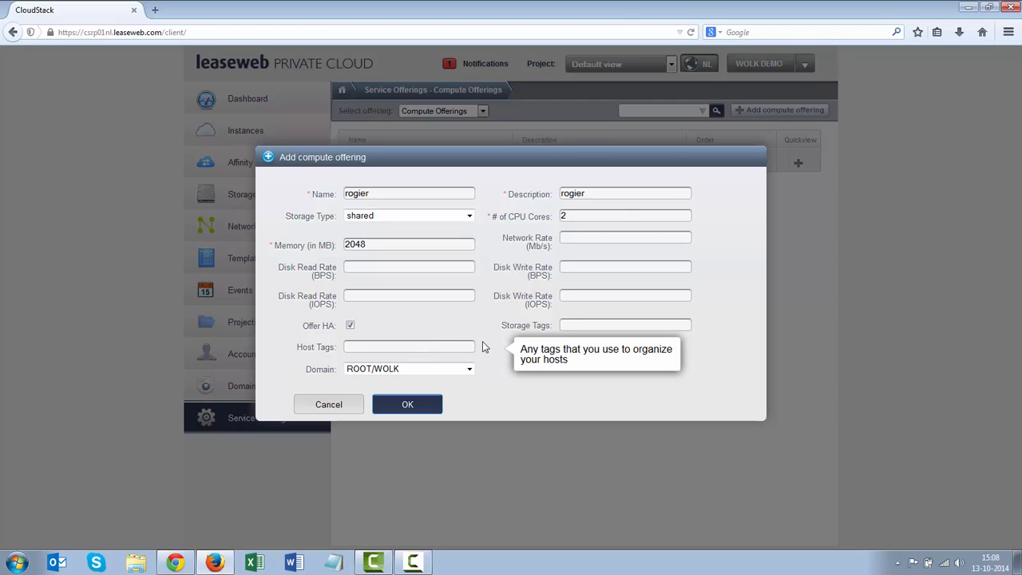
{"action": "left_click", "coordinate": [444, 333]}
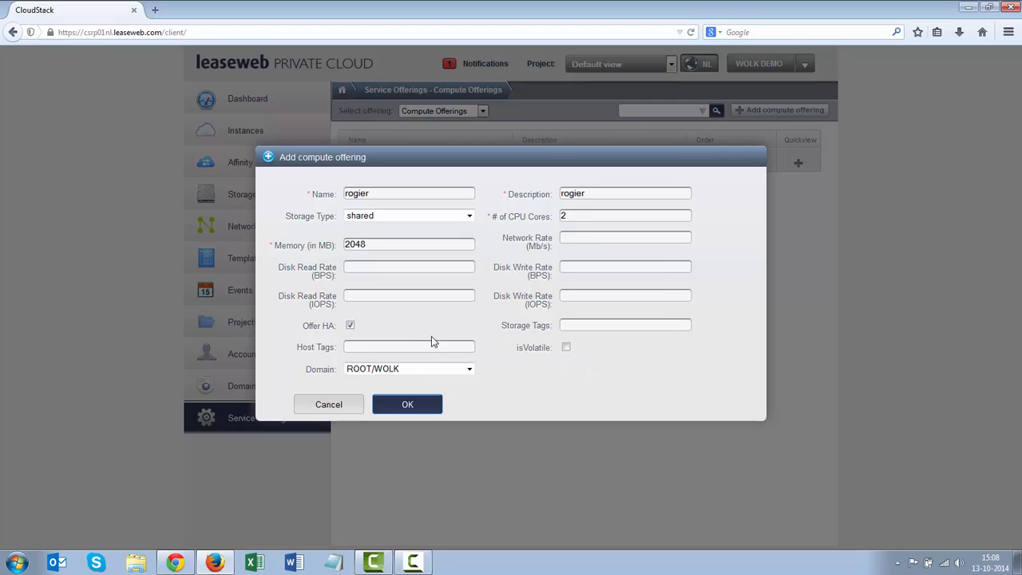
{"action": "left_click", "coordinate": [566, 348]}
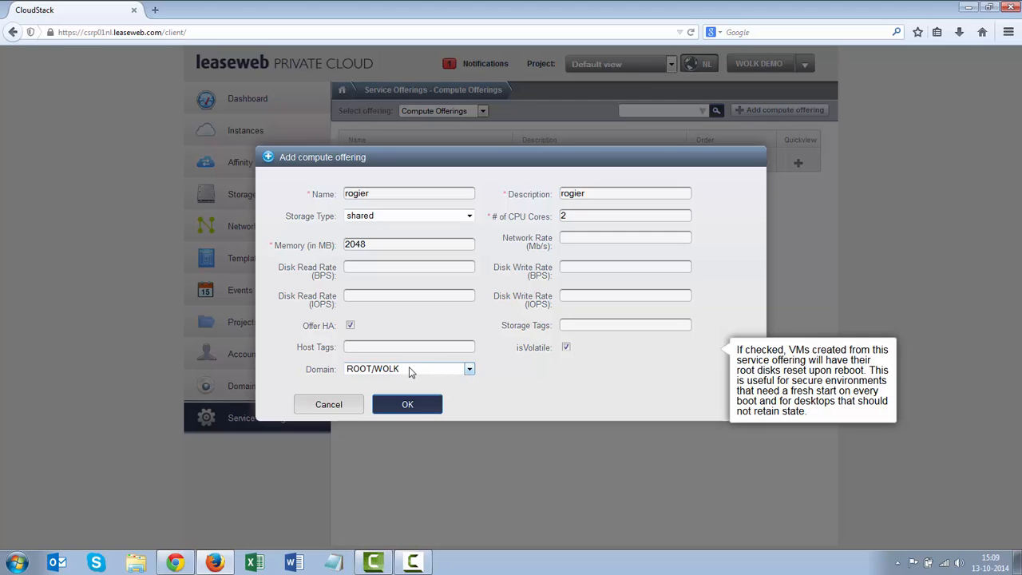
Step: Keep ROOT/WOLK as the domain and create the compute offering
{"action": "left_click", "coordinate": [469, 370]}
{"action": "left_click", "coordinate": [473, 373]}
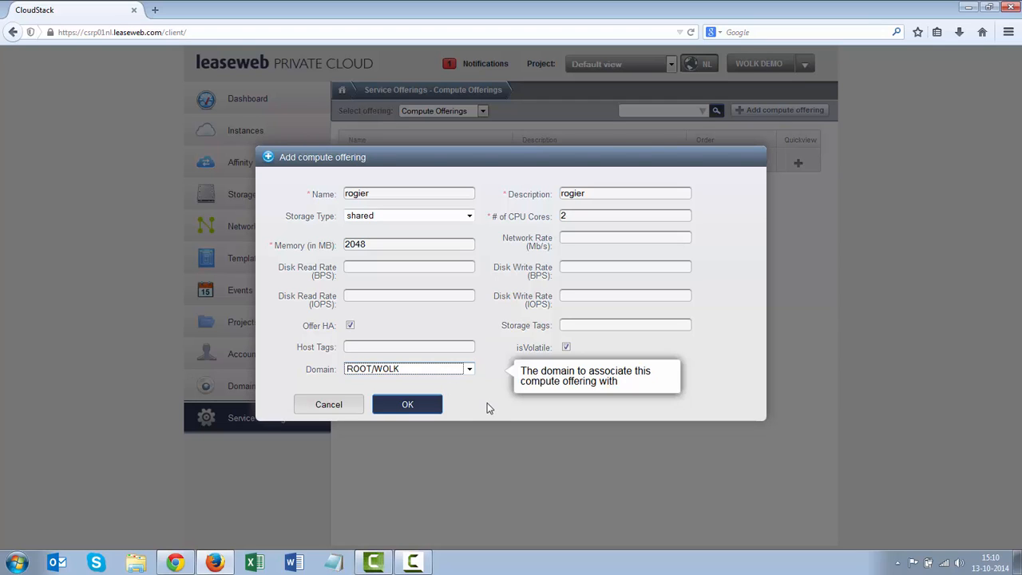
{"action": "left_click", "coordinate": [481, 405]}
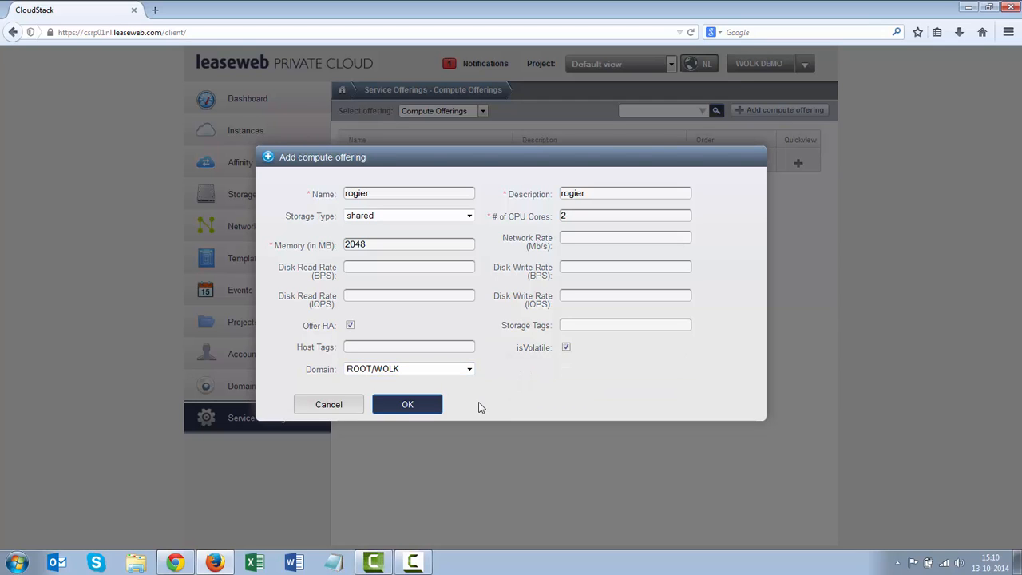
{"action": "left_click", "coordinate": [424, 409]}
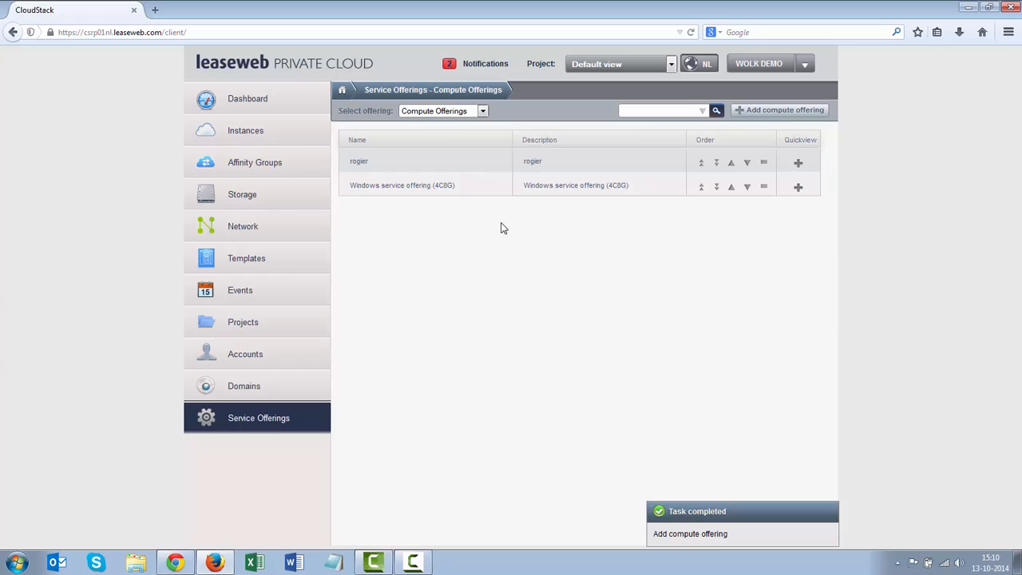
{"action": "left_click", "coordinate": [306, 144]}
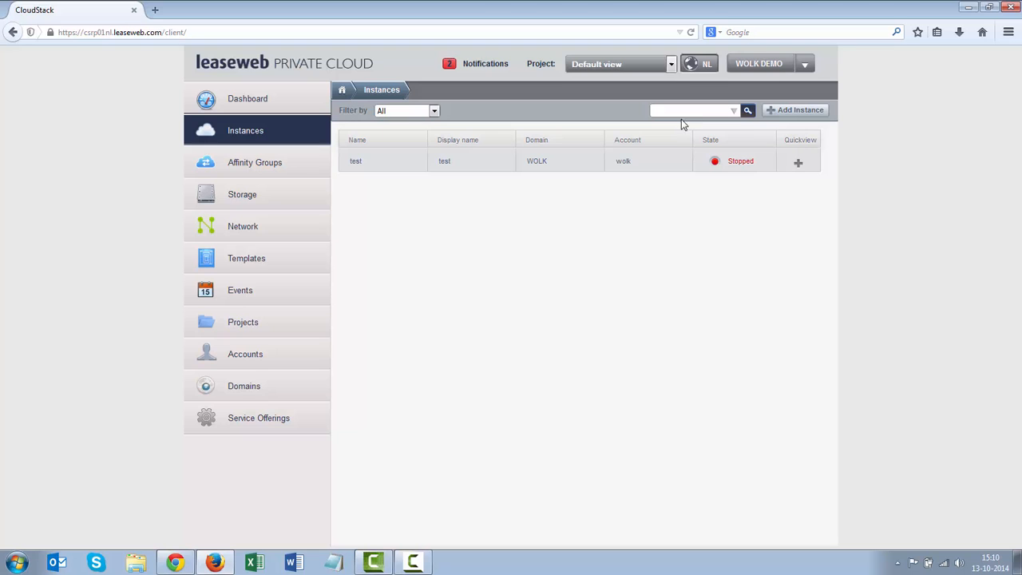
{"action": "left_click", "coordinate": [787, 110]}
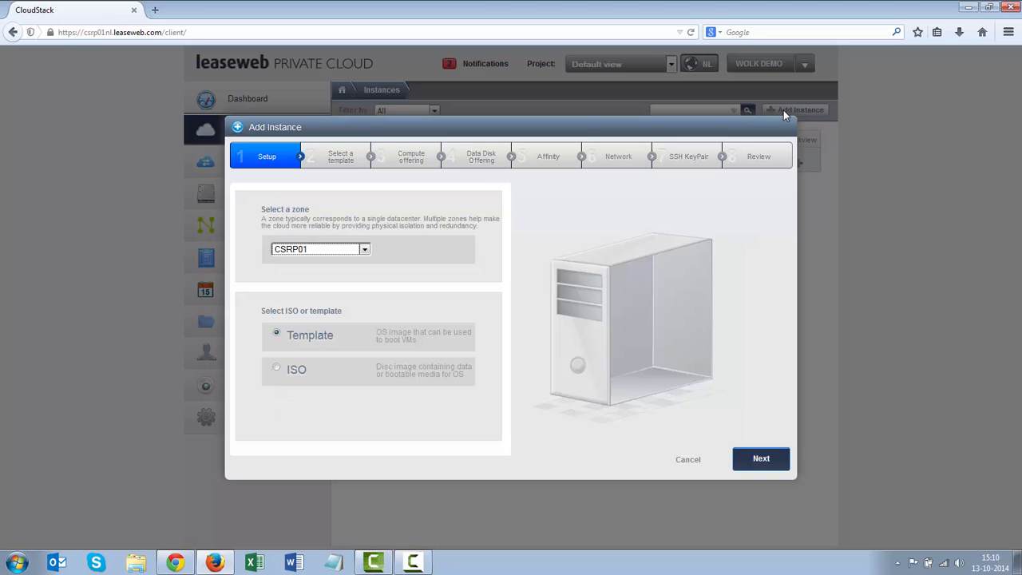
{"action": "left_click", "coordinate": [750, 461]}
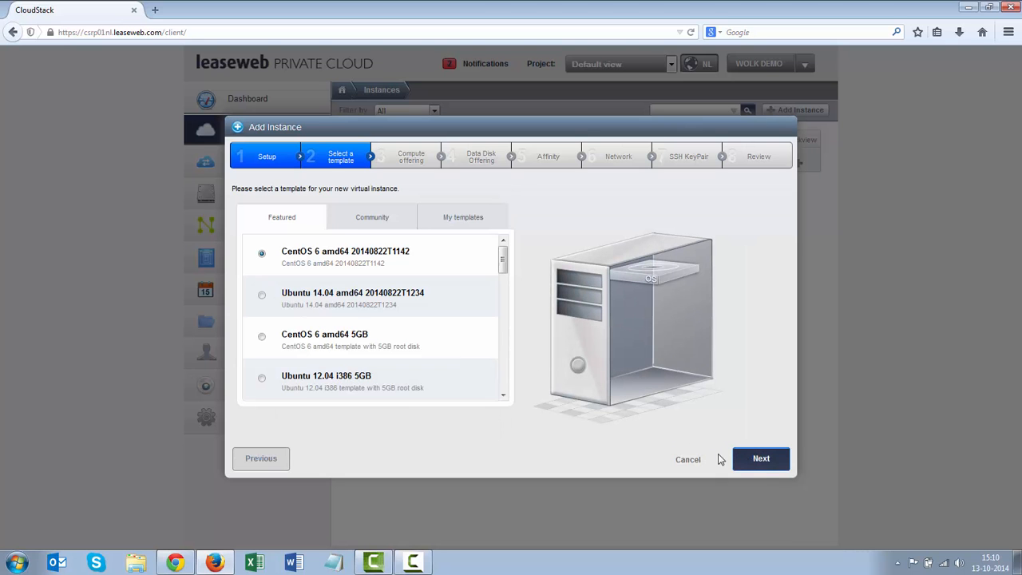
{"action": "left_click", "coordinate": [760, 458]}
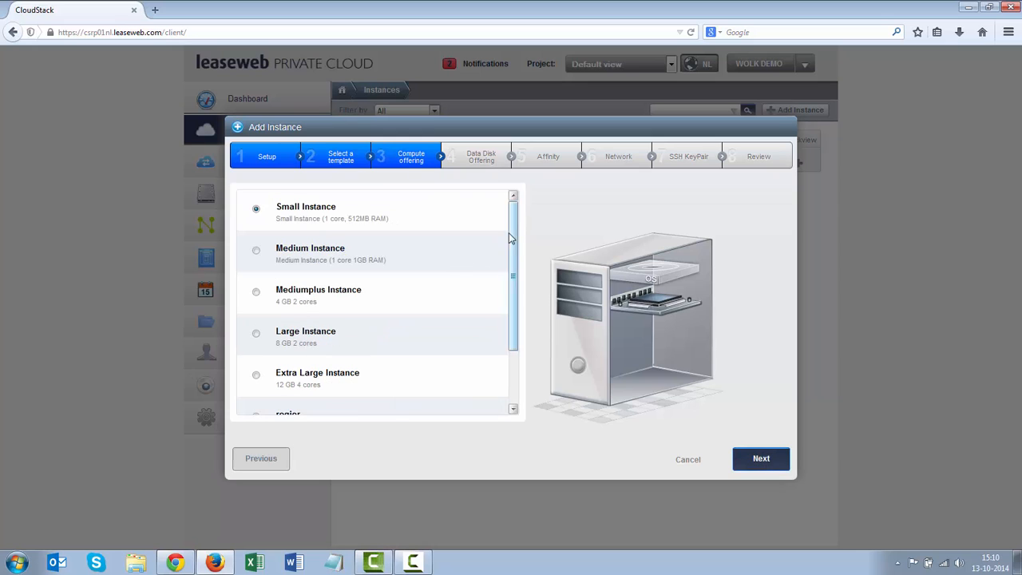
{"action": "scroll", "coordinate": [471, 315], "scroll_direction": "down", "scroll_amount": 2}
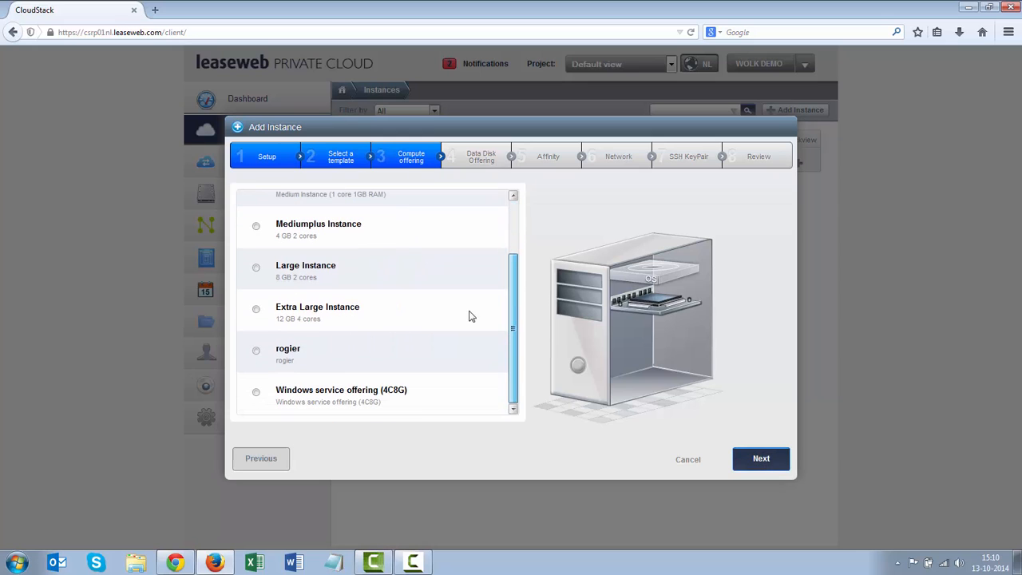
{"action": "left_click", "coordinate": [255, 352]}
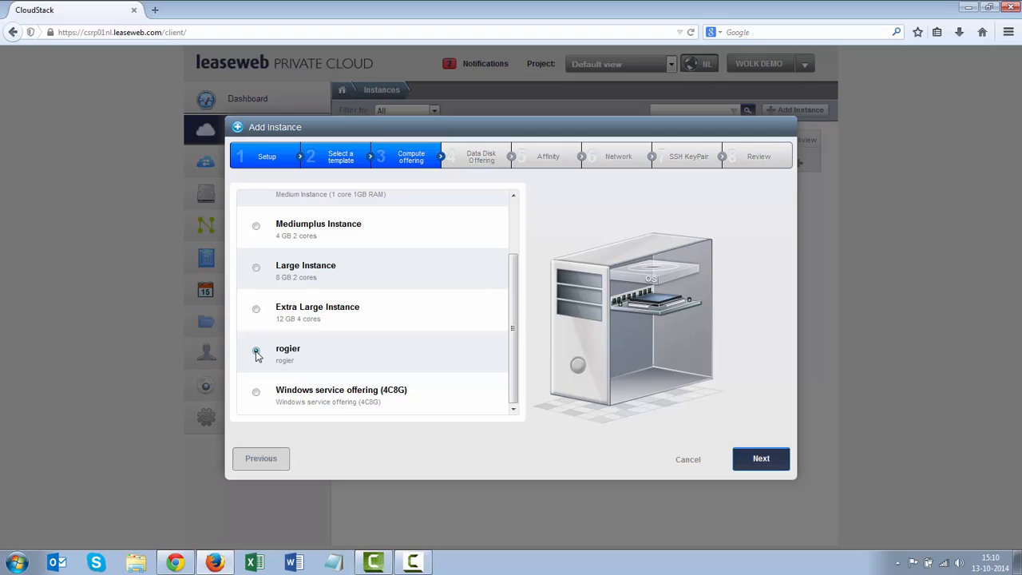